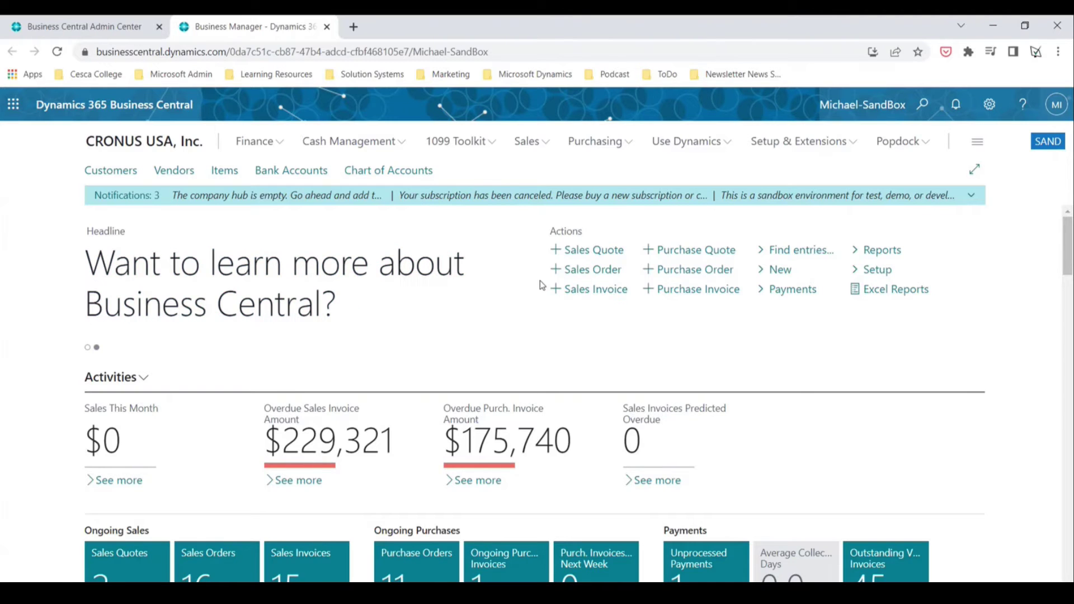
{"action": "scroll", "coordinate": [541, 286], "scroll_direction": "down", "scroll_amount": 5}
{"action": "scroll", "coordinate": [574, 266], "scroll_direction": "down", "scroll_amount": 3}
{"action": "scroll", "coordinate": [574, 266], "scroll_direction": "down", "scroll_amount": 4}
{"action": "scroll", "coordinate": [574, 267], "scroll_direction": "up", "scroll_amount": 4}
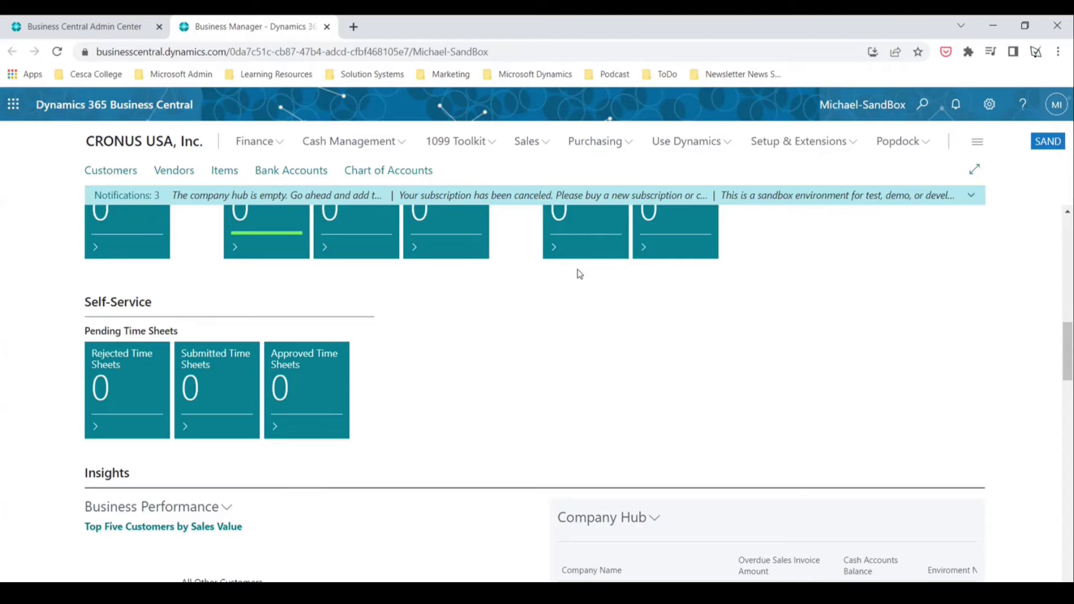
Enter personalization mode for the Business Manager role center from the settings menu
{"action": "left_click", "coordinate": [990, 108]}
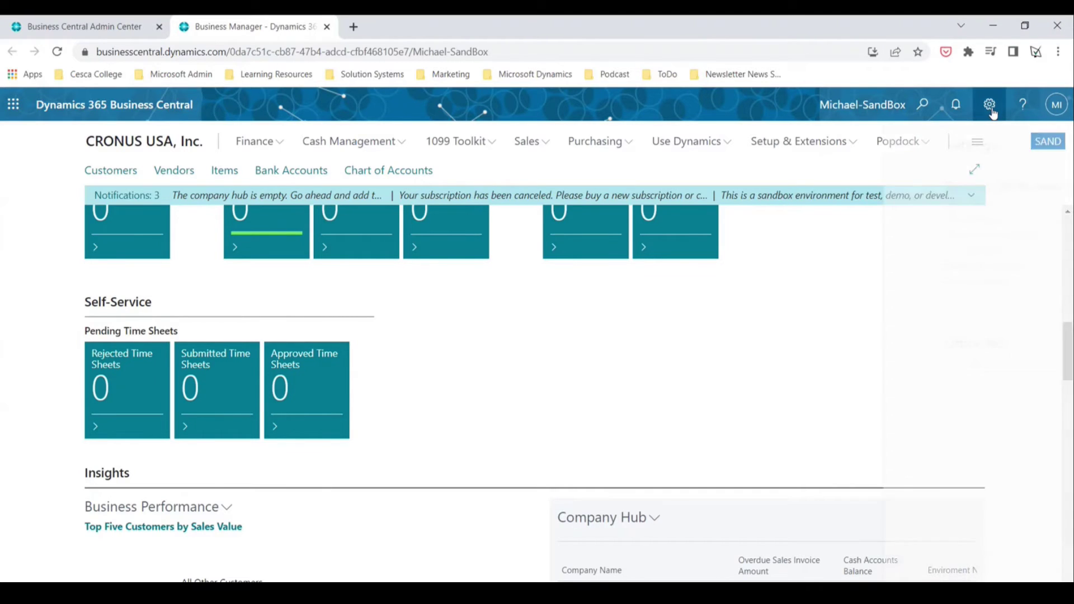
{"action": "left_click", "coordinate": [896, 204]}
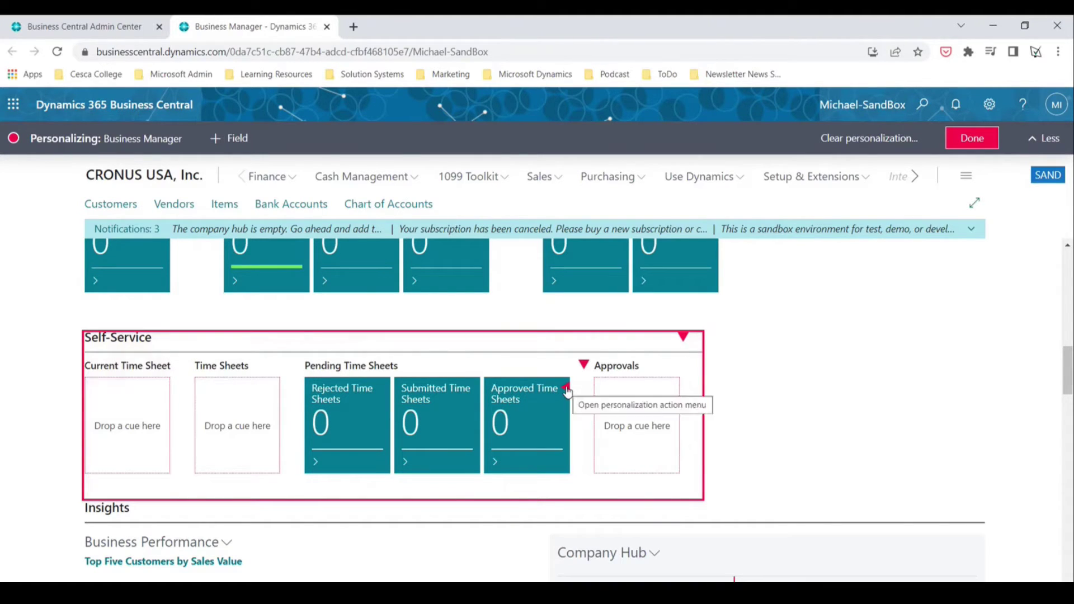
In Self-Service, move the Rejected Time Sheets cue after Submitted Time Sheets
{"action": "left_click", "coordinate": [566, 391]}
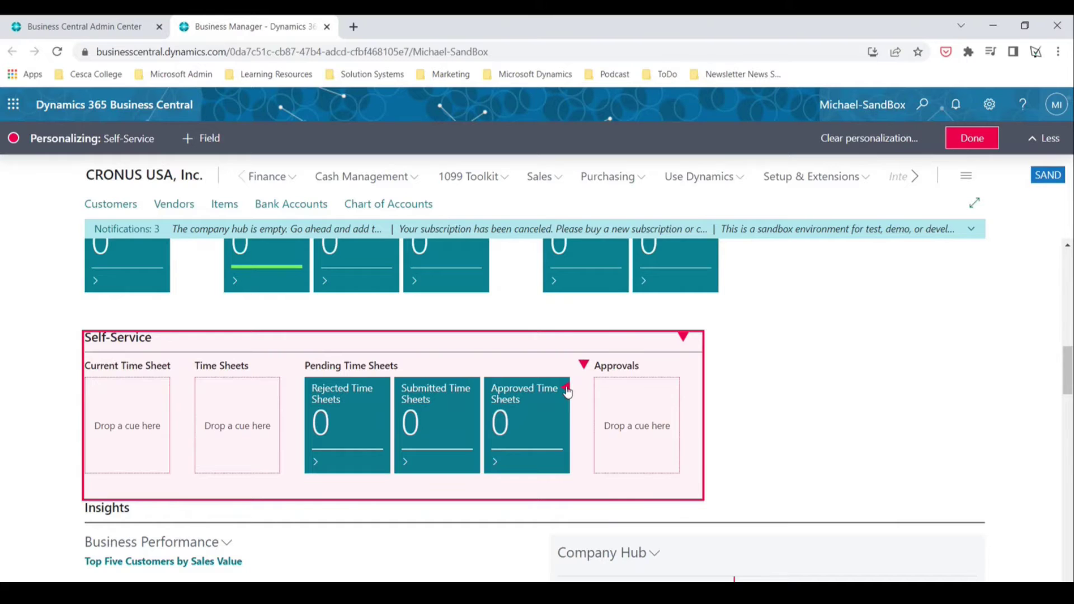
{"action": "left_click", "coordinate": [346, 409]}
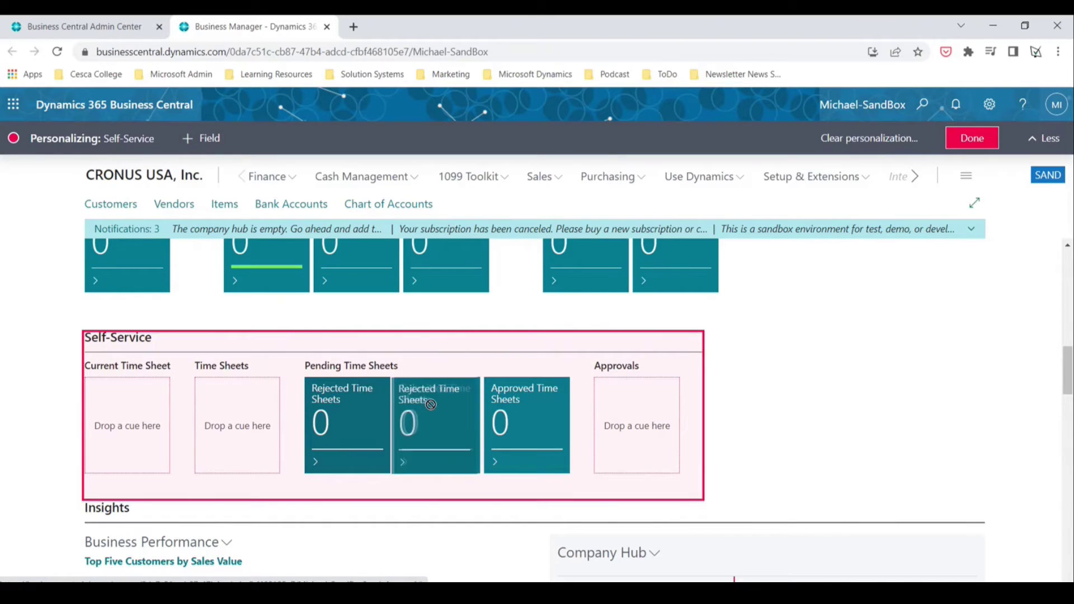
{"action": "left_click_drag", "start_coordinate": [345, 408], "coordinate": [470, 411]}
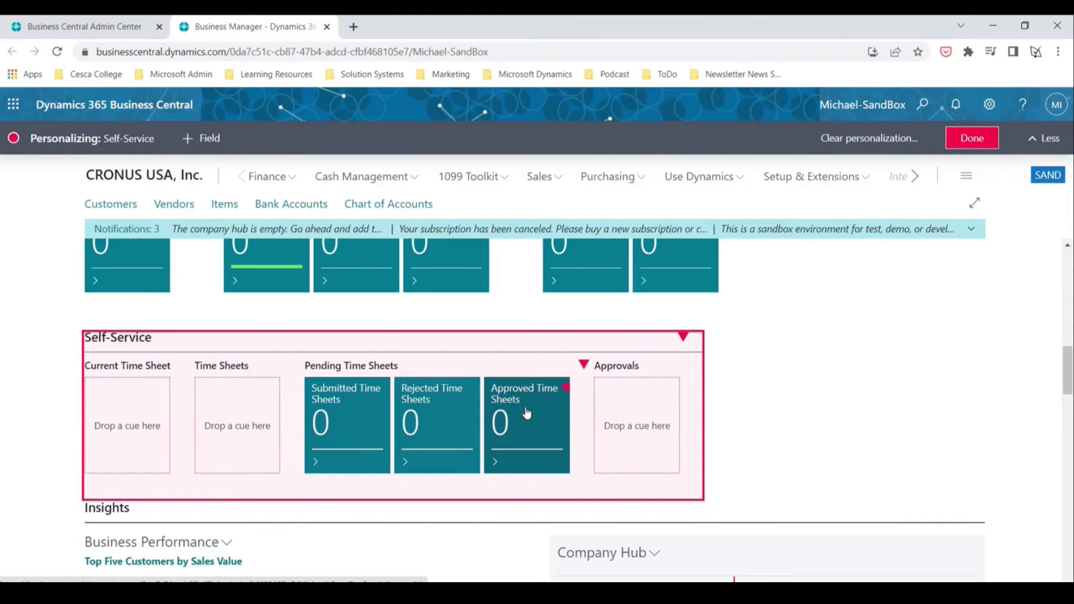
{"action": "scroll", "coordinate": [527, 414], "scroll_direction": "down", "scroll_amount": 3}
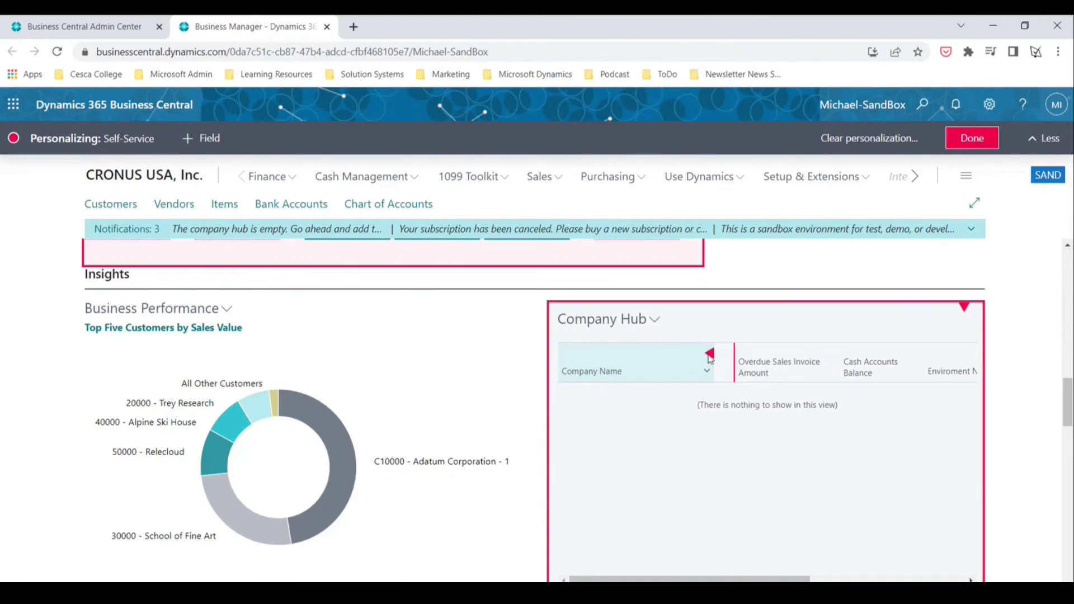
Hide the Company Name column in the Company Hub list
{"action": "left_click", "coordinate": [709, 355]}
{"action": "left_click", "coordinate": [734, 428]}
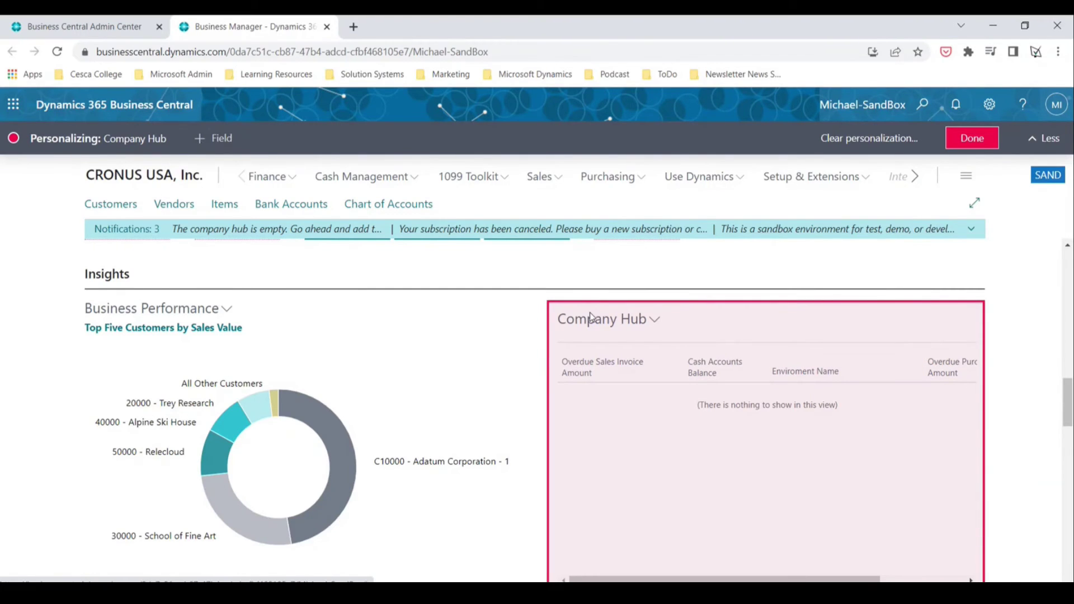
{"action": "scroll", "coordinate": [925, 344], "scroll_direction": "down", "scroll_amount": 5}
{"action": "scroll", "coordinate": [925, 344], "scroll_direction": "down", "scroll_amount": 5}
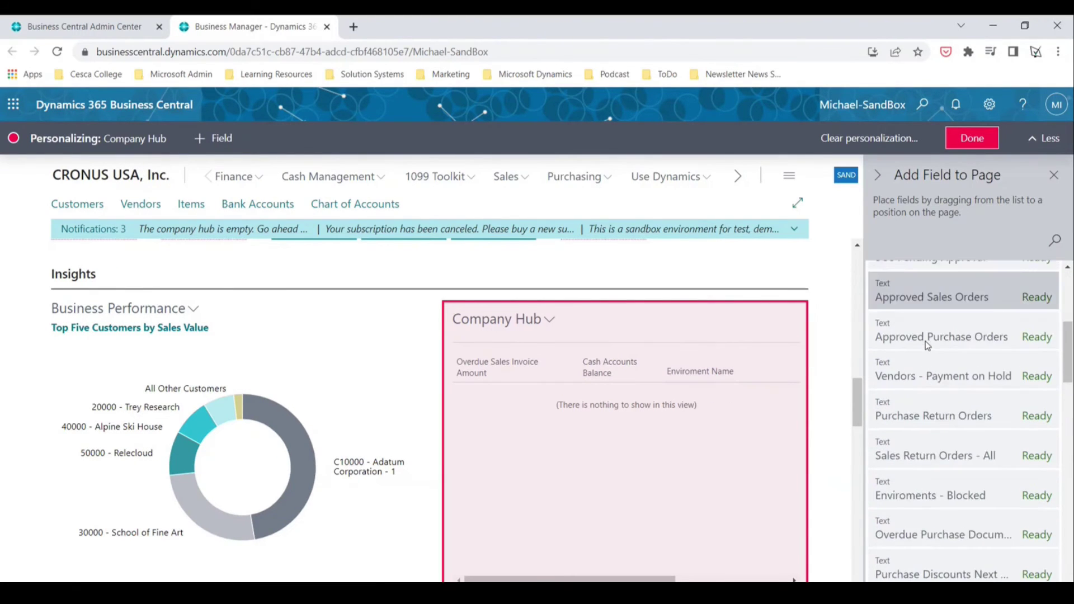
{"action": "scroll", "coordinate": [926, 344], "scroll_direction": "down", "scroll_amount": 3}
{"action": "scroll", "coordinate": [926, 344], "scroll_direction": "down", "scroll_amount": 3}
{"action": "scroll", "coordinate": [925, 344], "scroll_direction": "down", "scroll_amount": 3}
{"action": "scroll", "coordinate": [925, 344], "scroll_direction": "down", "scroll_amount": 2}
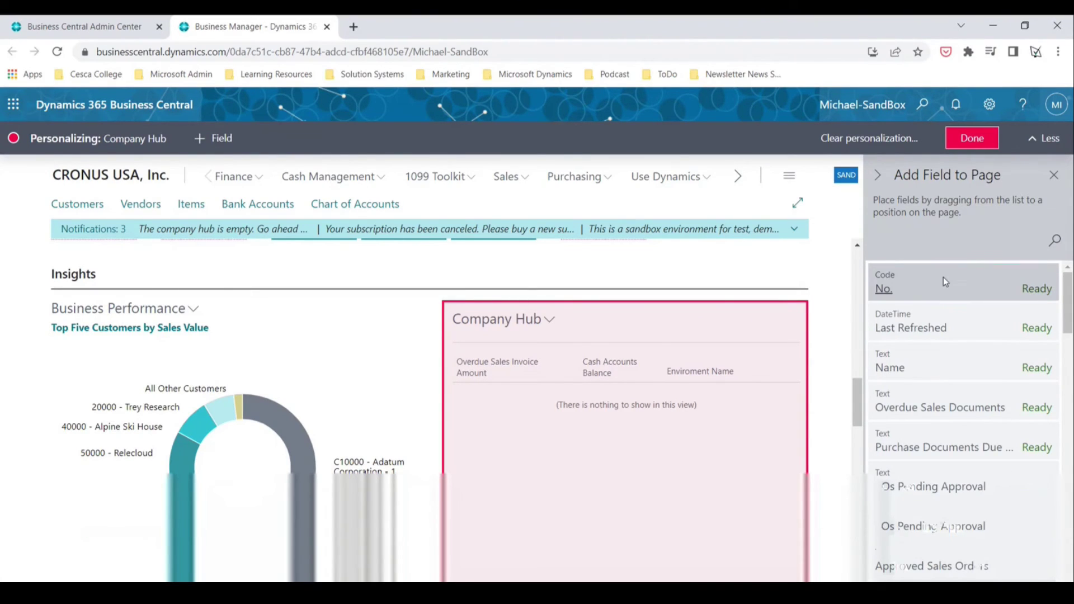
Place the No. field after Overdue Sales Invoice Amount in Company Hub
{"action": "left_click_drag", "start_coordinate": [943, 276], "coordinate": [526, 363]}
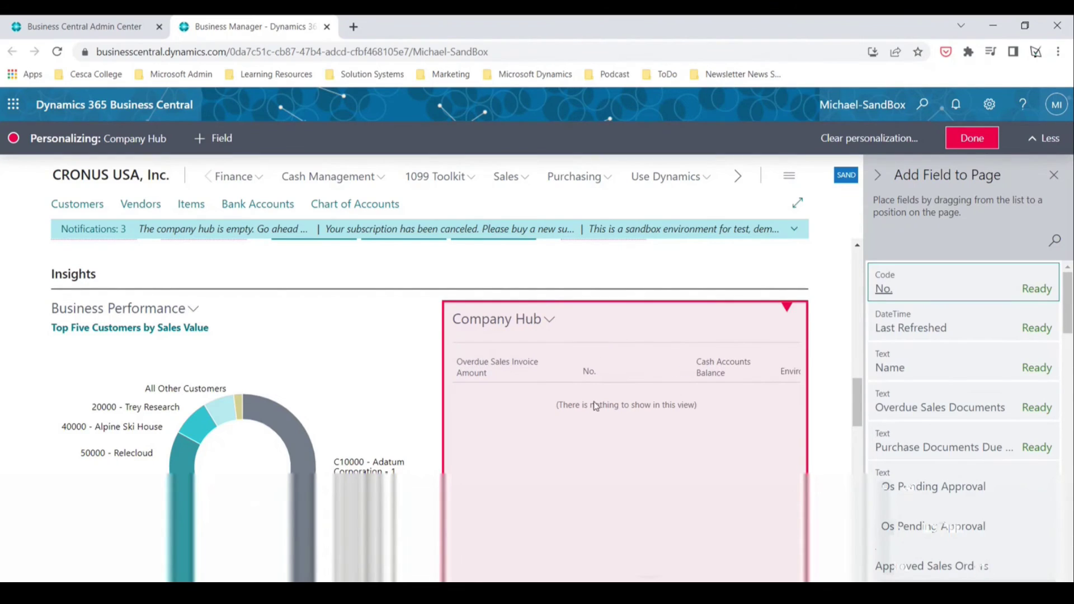